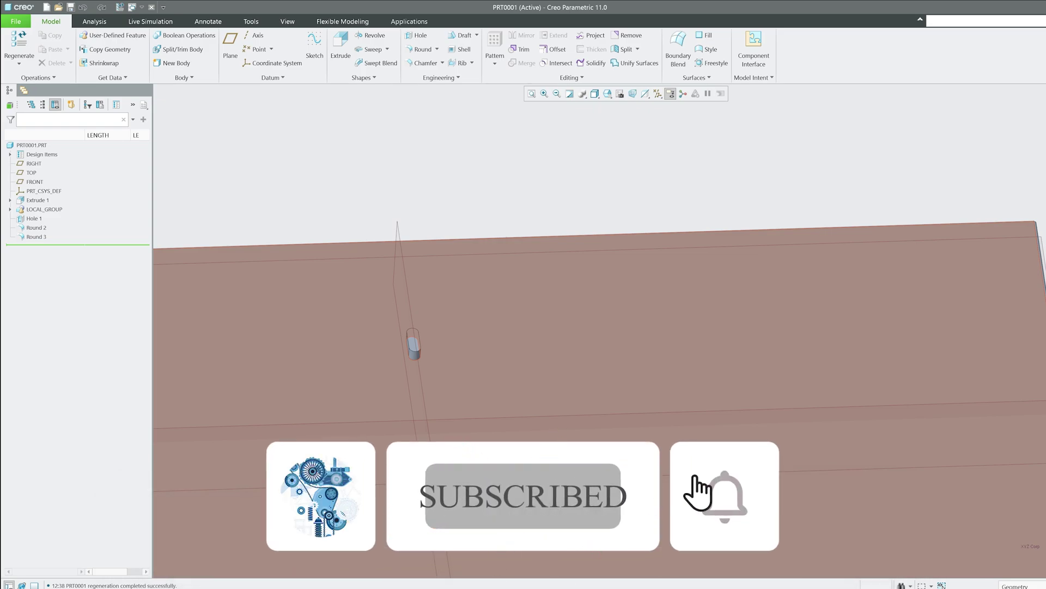
# Try patterning the single slot key directly, then cancel that pattern attempt
pyautogui.moveTo(347, 306); pyautogui.dragTo(323, 220, button='middle')
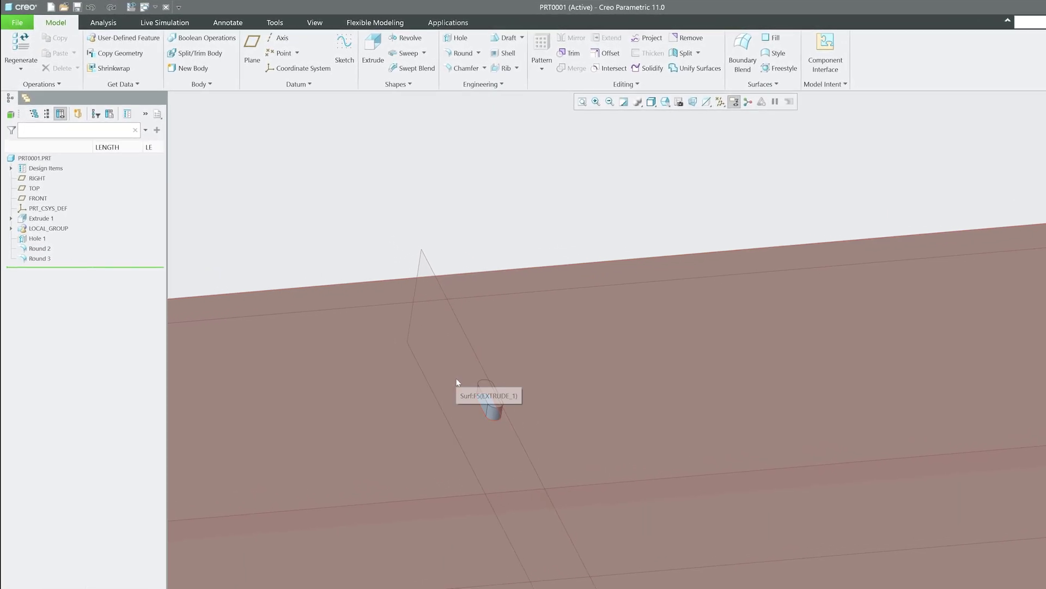
pyautogui.moveTo(416, 352); pyautogui.dragTo(429, 352, button='middle')
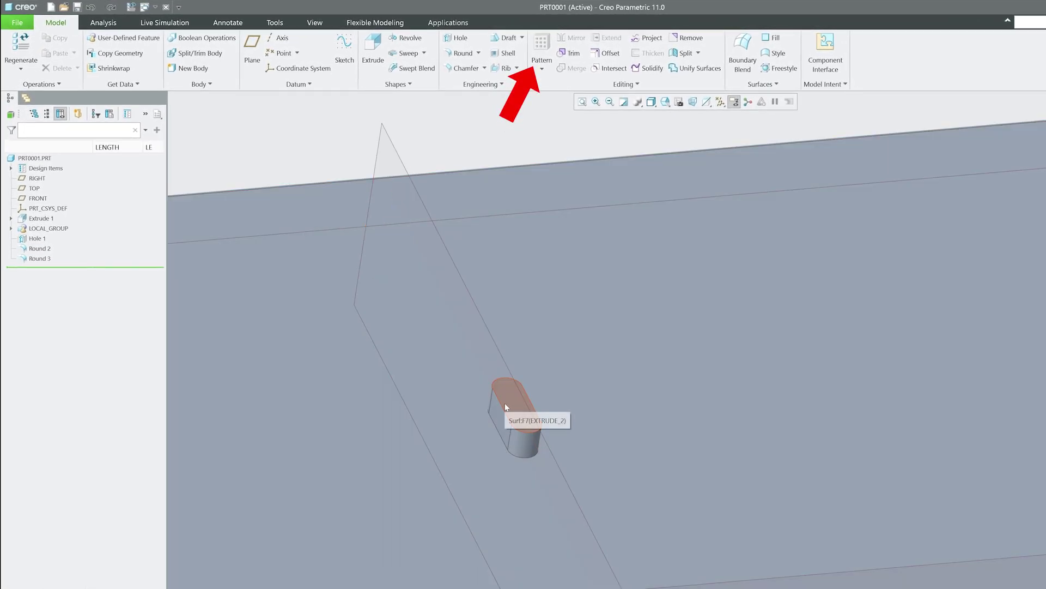
pyautogui.click(504, 403)
pyautogui.click(541, 69)
pyautogui.click(547, 82)
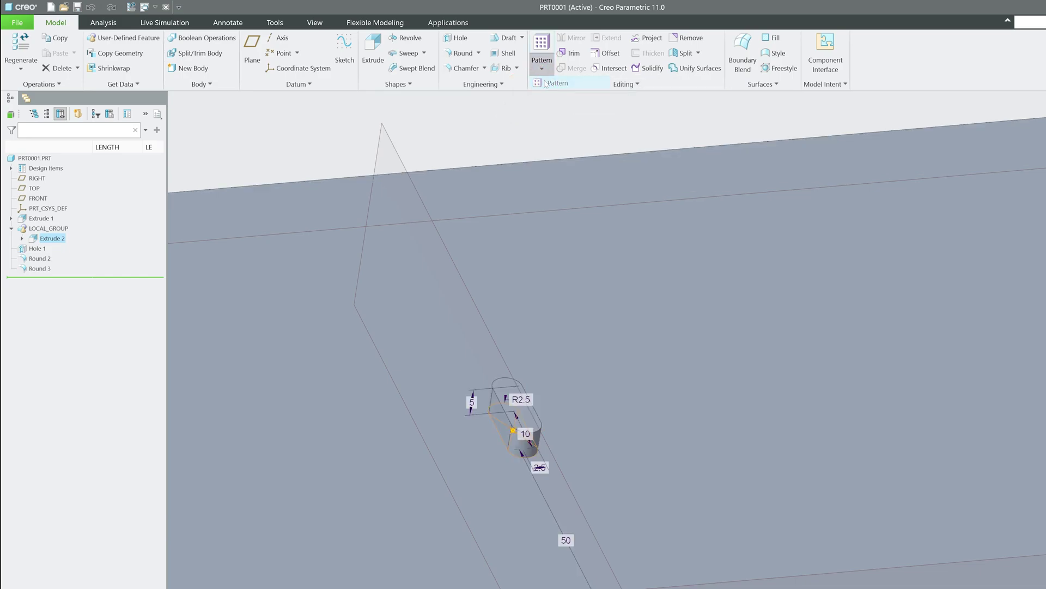
pyautogui.click(61, 73)
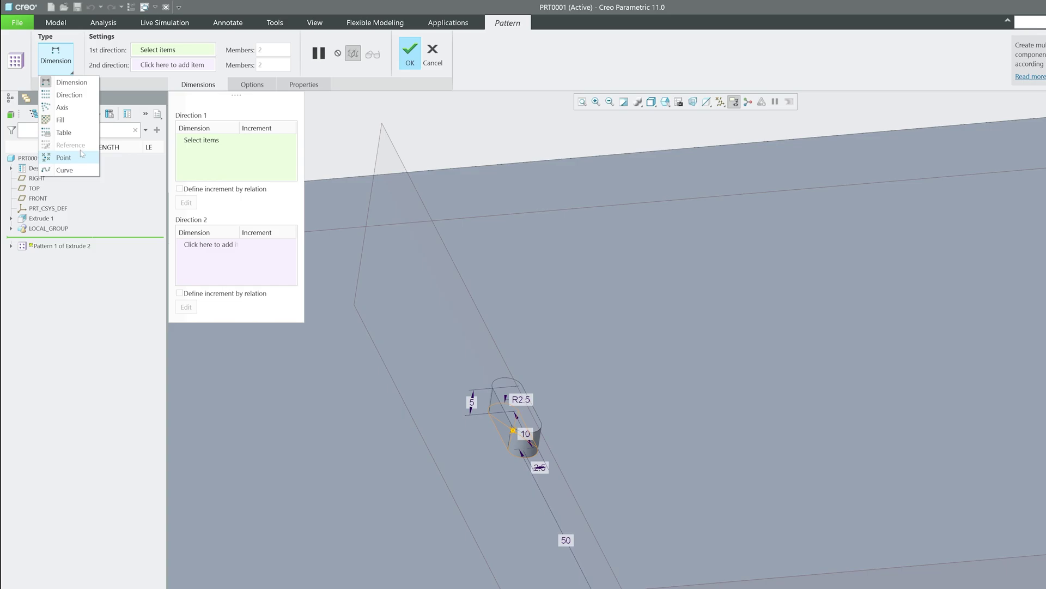
pyautogui.click(432, 54)
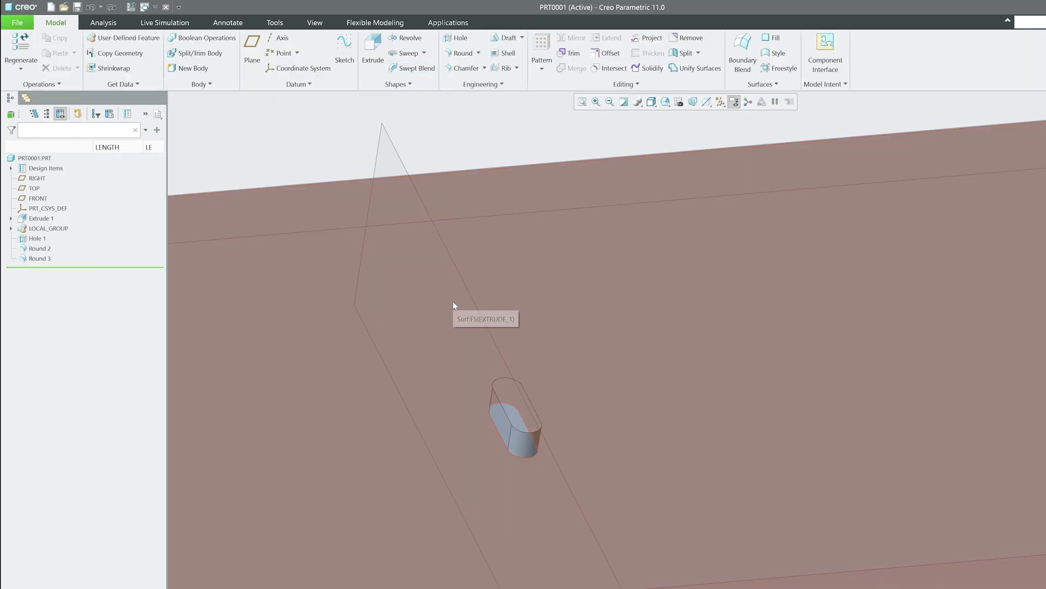
pyautogui.scroll(5, 453, 302)
pyautogui.scroll(-2, 471, 285)
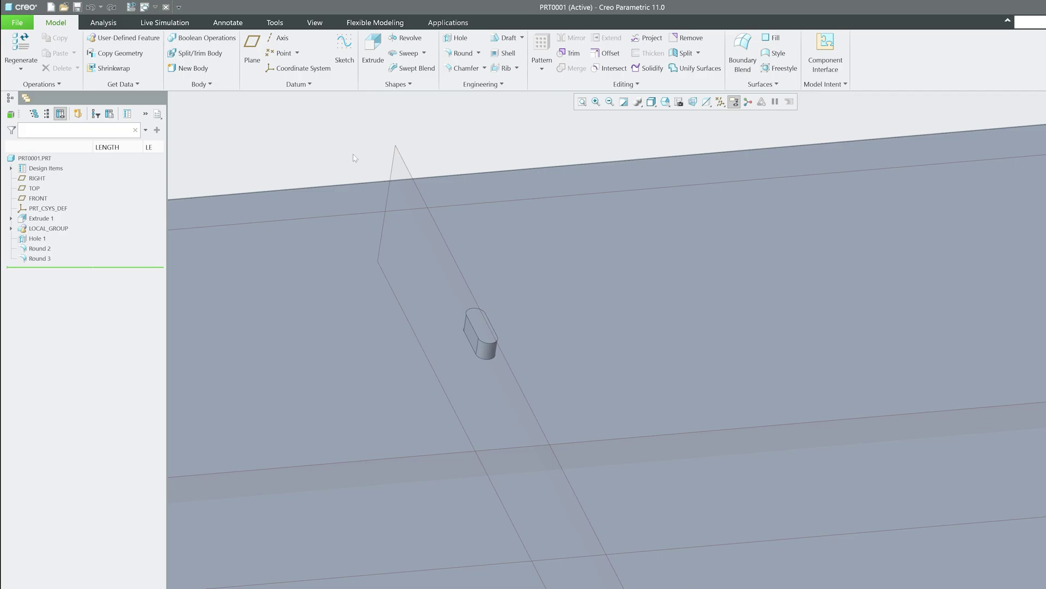
# Select LOCAL_GROUP and start a Direction-type pattern of it
pyautogui.moveTo(337, 157)
pyautogui.mouseDown(button='middle')
pyautogui.moveTo(472, 358)
pyautogui.moveTo(482, 342)
pyautogui.moveTo(403, 359)
pyautogui.mouseUp(button='middle')
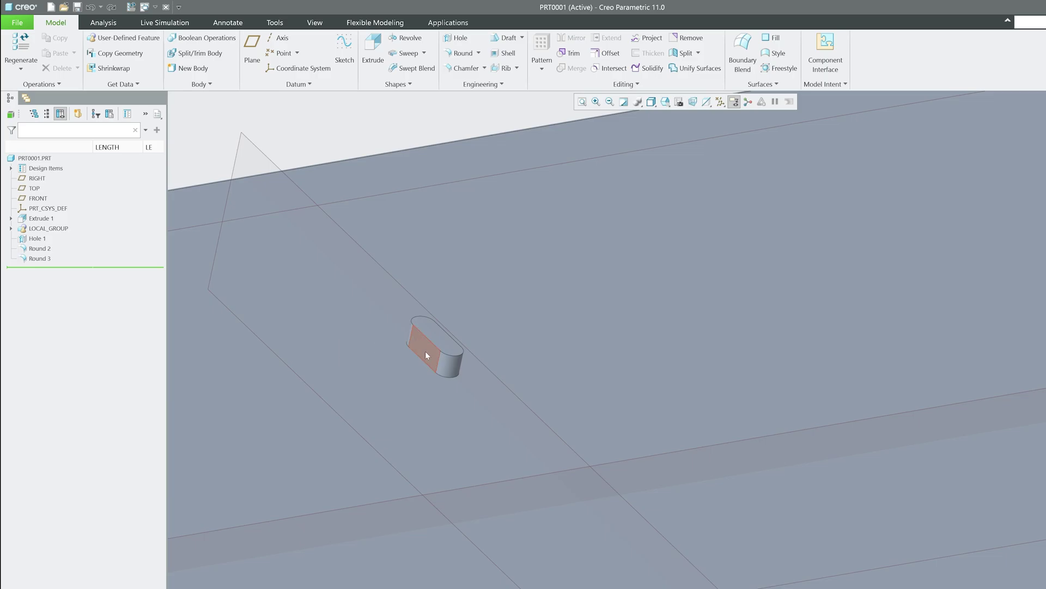
pyautogui.click(429, 353)
pyautogui.click(51, 229)
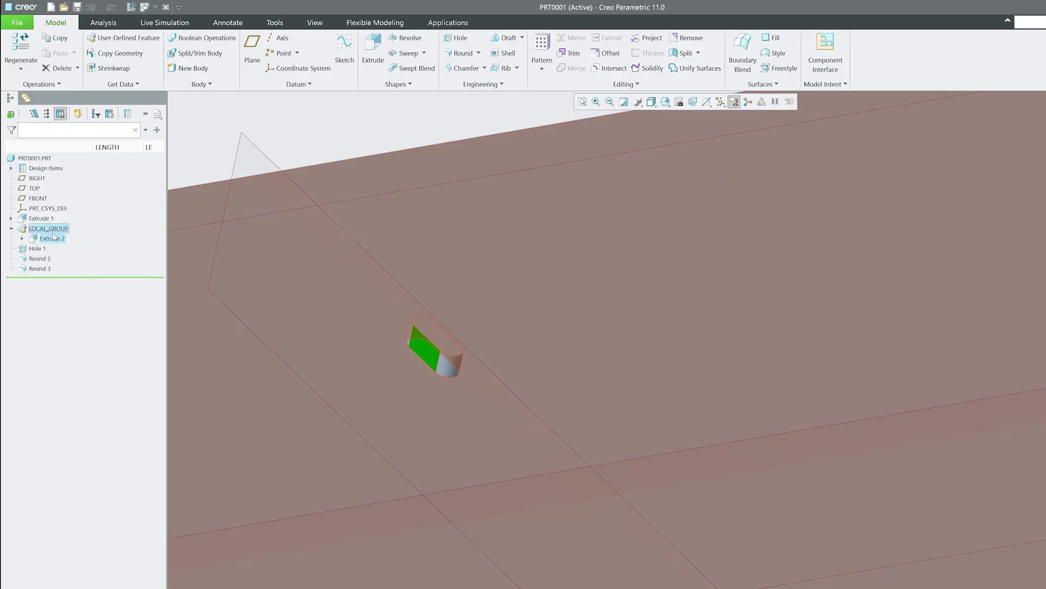
pyautogui.click(61, 199)
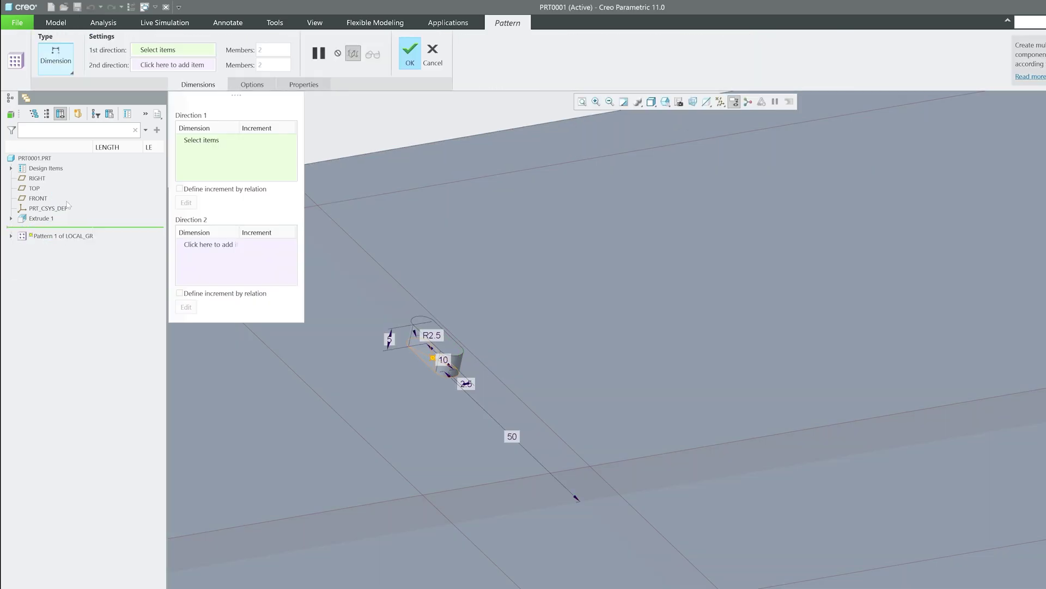
pyautogui.scroll(-4, 387, 409)
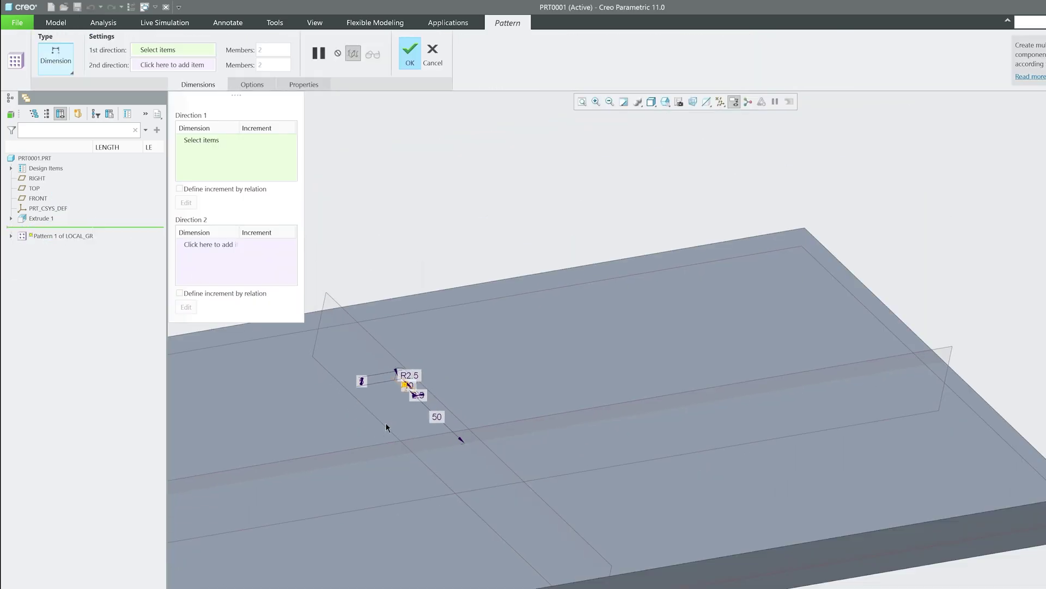
pyautogui.click(70, 68)
pyautogui.click(71, 98)
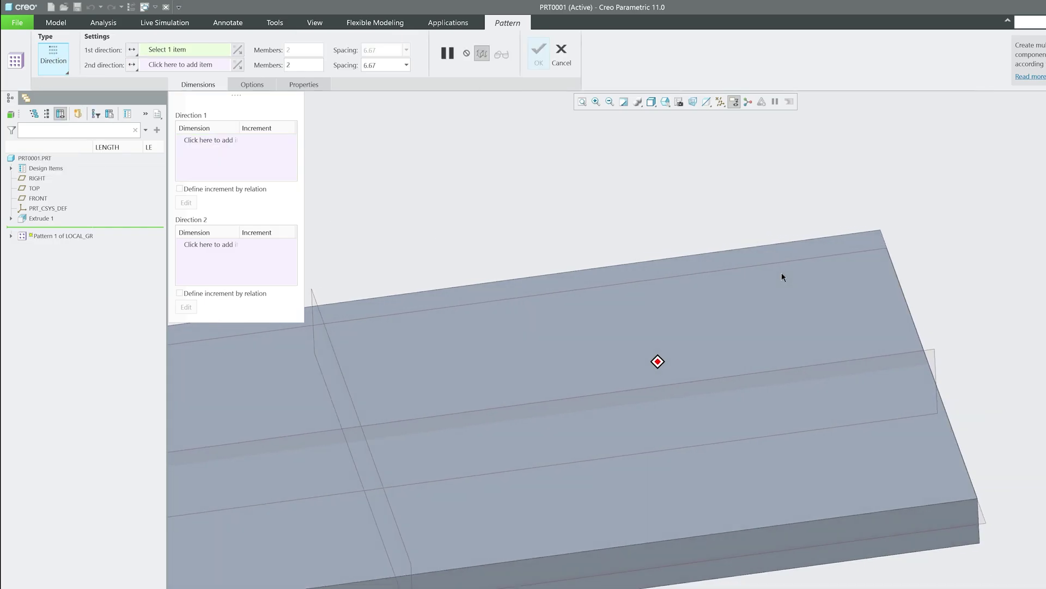
# Pattern along the plate's right end face with 5 members spaced 30 apart
pyautogui.click(887, 283)
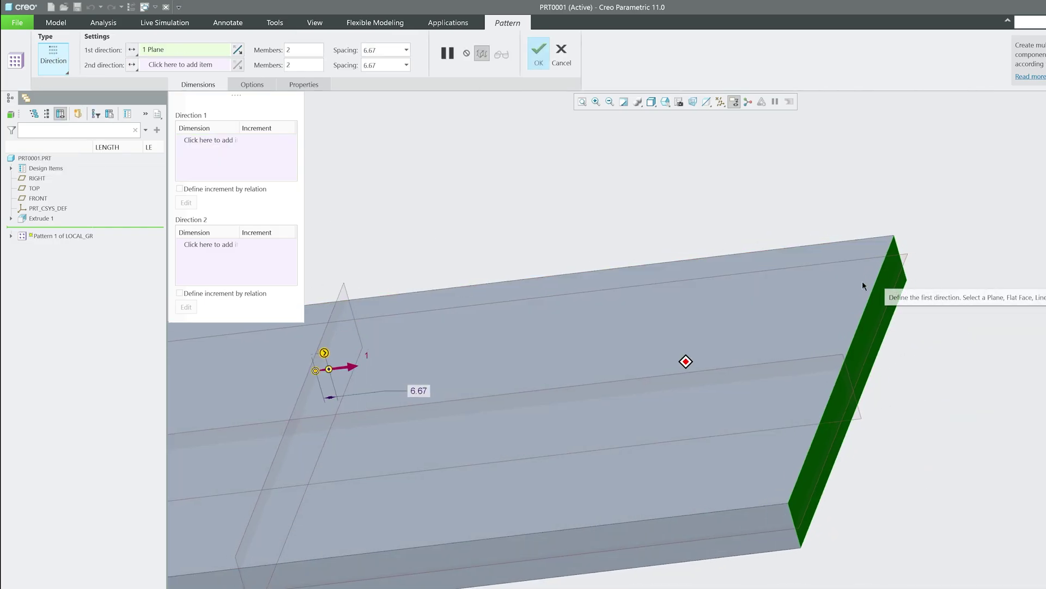
pyautogui.hotkey('ctrl', 'd')
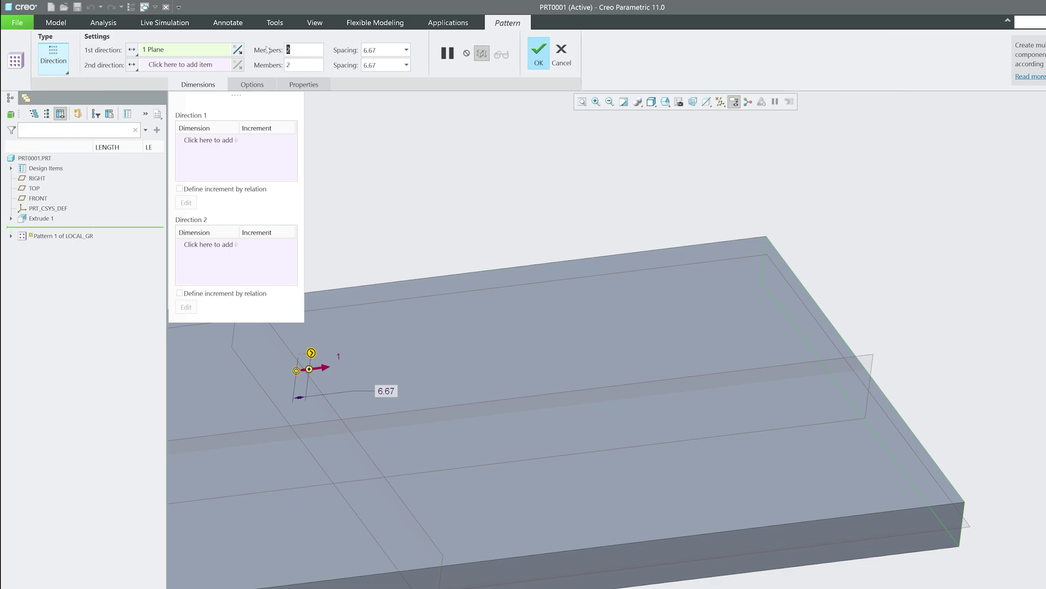
pyautogui.write('5')
pyautogui.press('Return')
pyautogui.click(376, 50)
pyautogui.write('30')
pyautogui.press('Return')
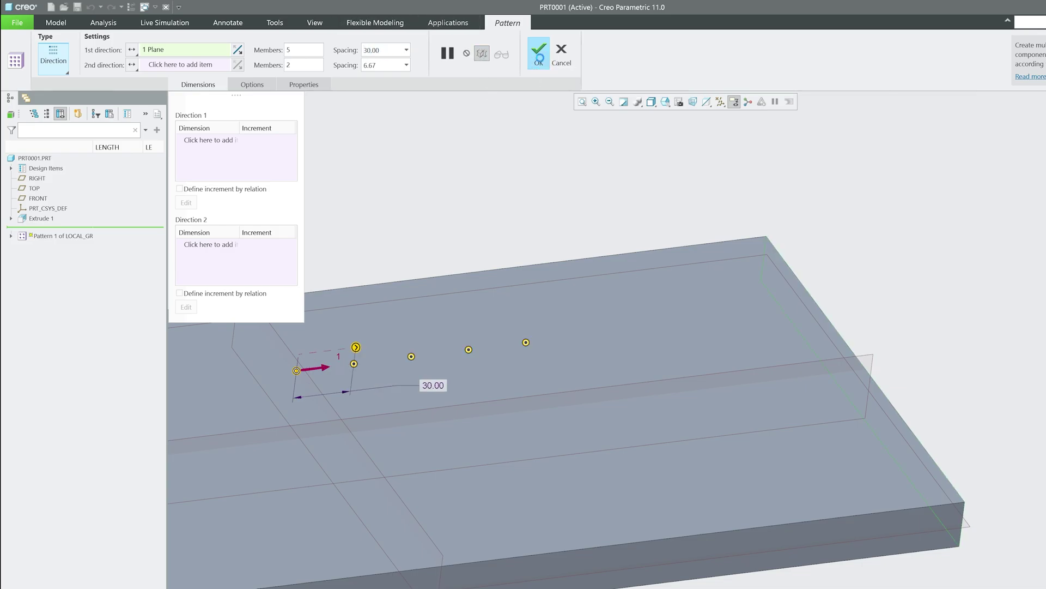
pyautogui.click(539, 54)
# Add a 0.50 radius round to the first slot key's top edge, creating Round 4
pyautogui.scroll(5, 670, 383)
pyautogui.scroll(-5, 670, 383)
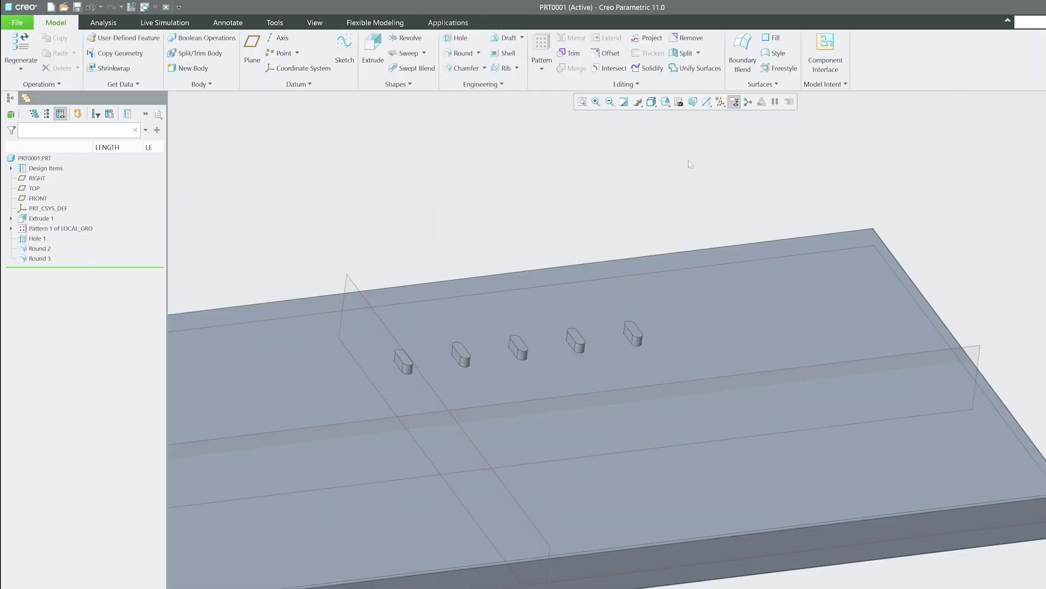
pyautogui.scroll(3, 462, 373)
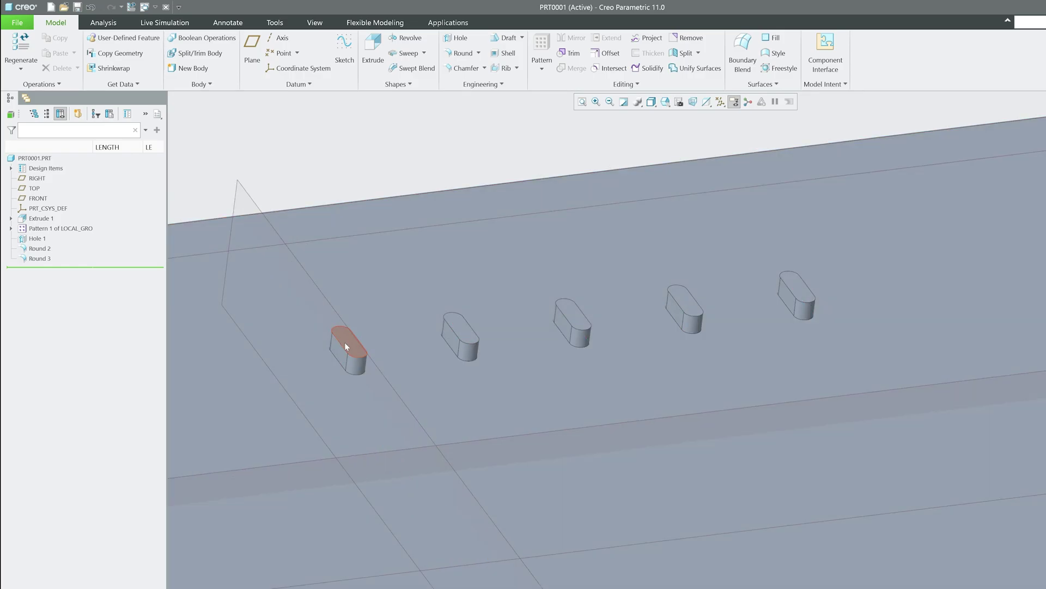
pyautogui.scroll(-2, 345, 342)
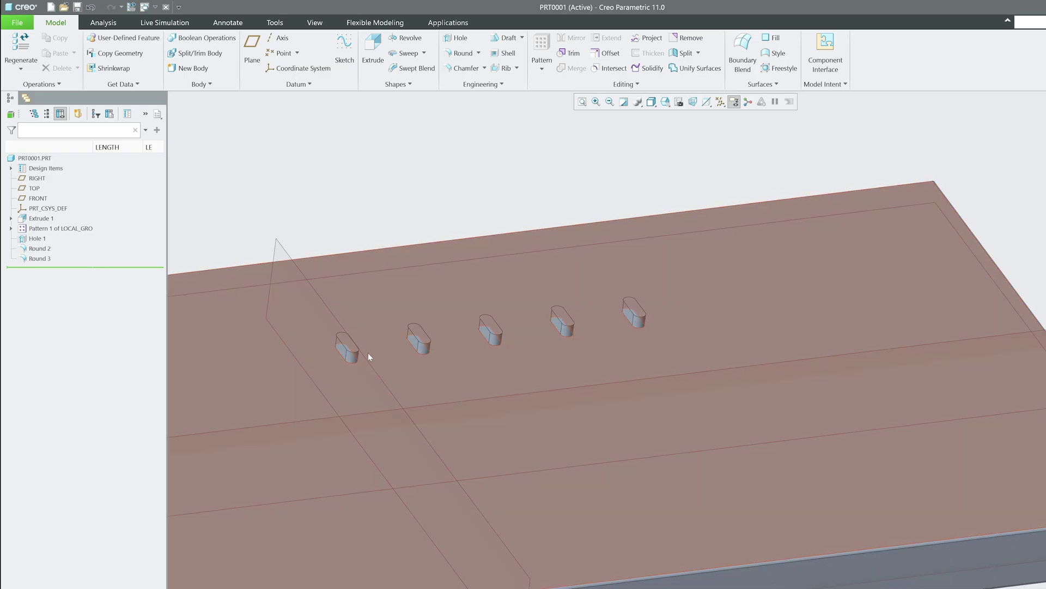
pyautogui.scroll(-2, 367, 360)
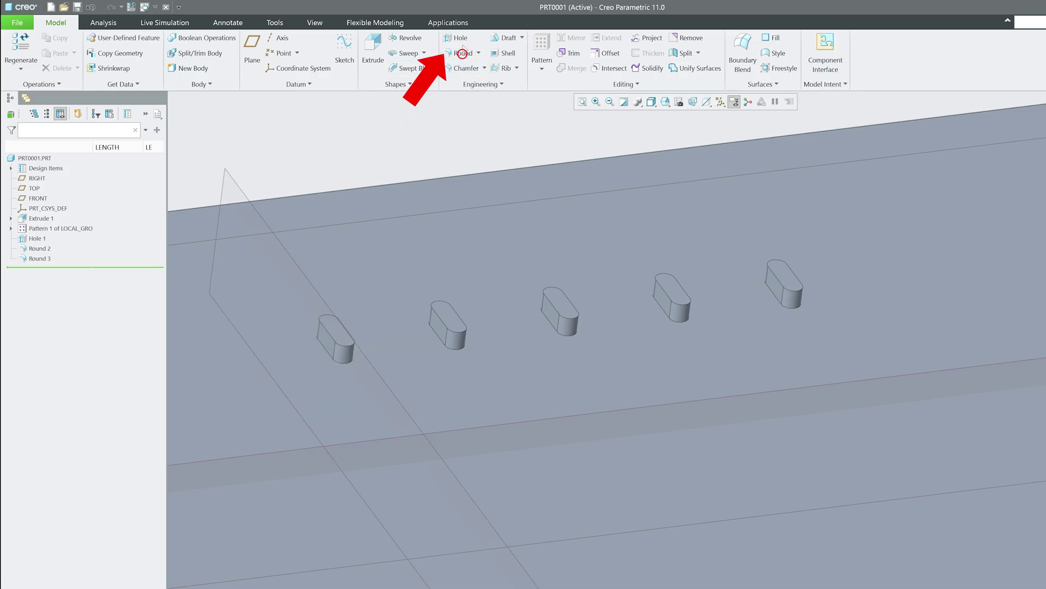
pyautogui.click(462, 53)
pyautogui.scroll(-3, 530, 406)
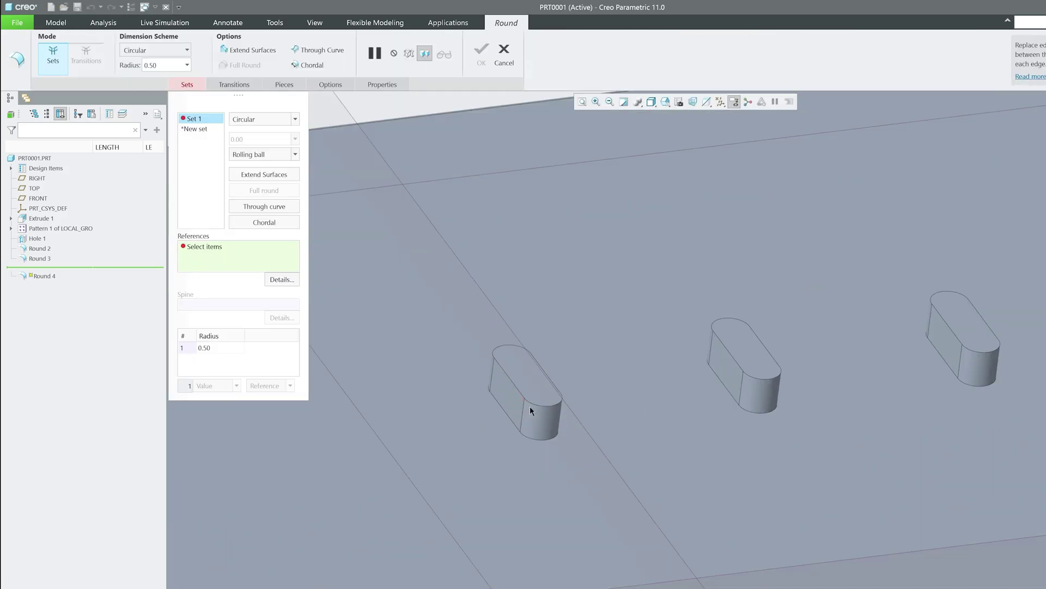
pyautogui.click(542, 408)
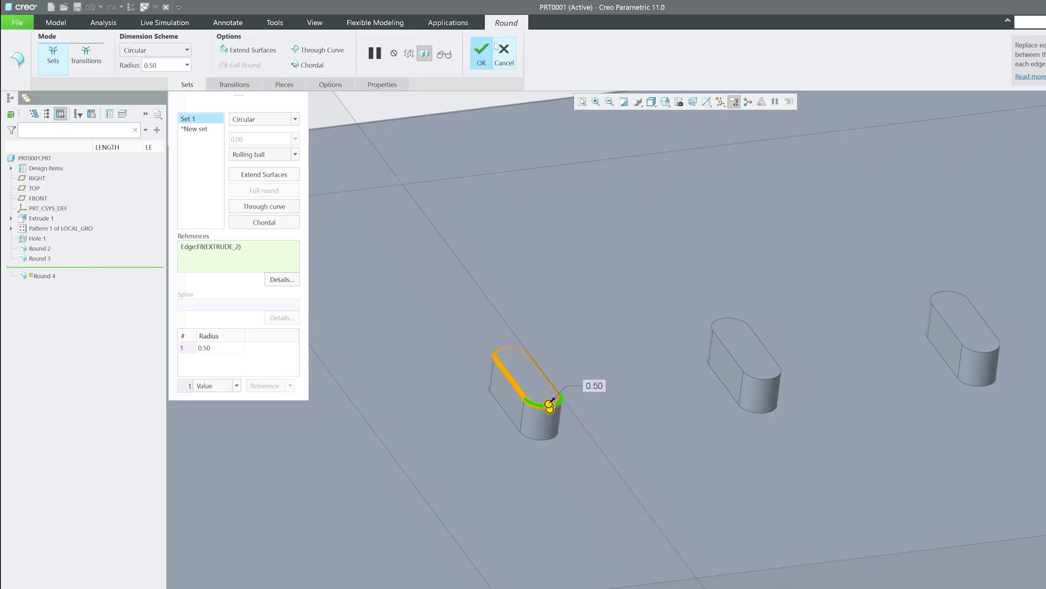
pyautogui.click(494, 47)
pyautogui.scroll(4, 219, 346)
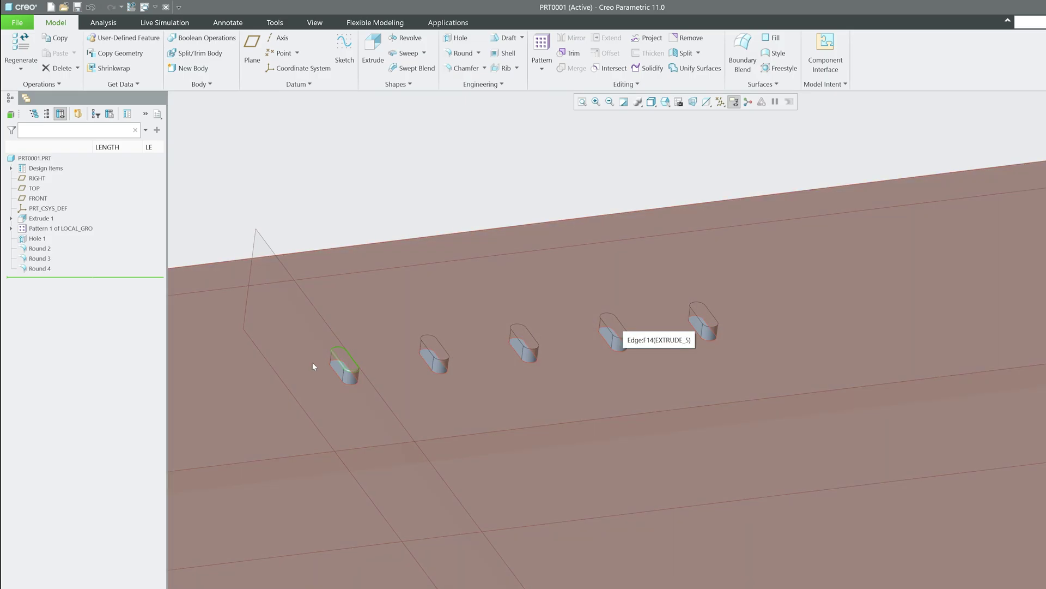
pyautogui.scroll(-5, 349, 378)
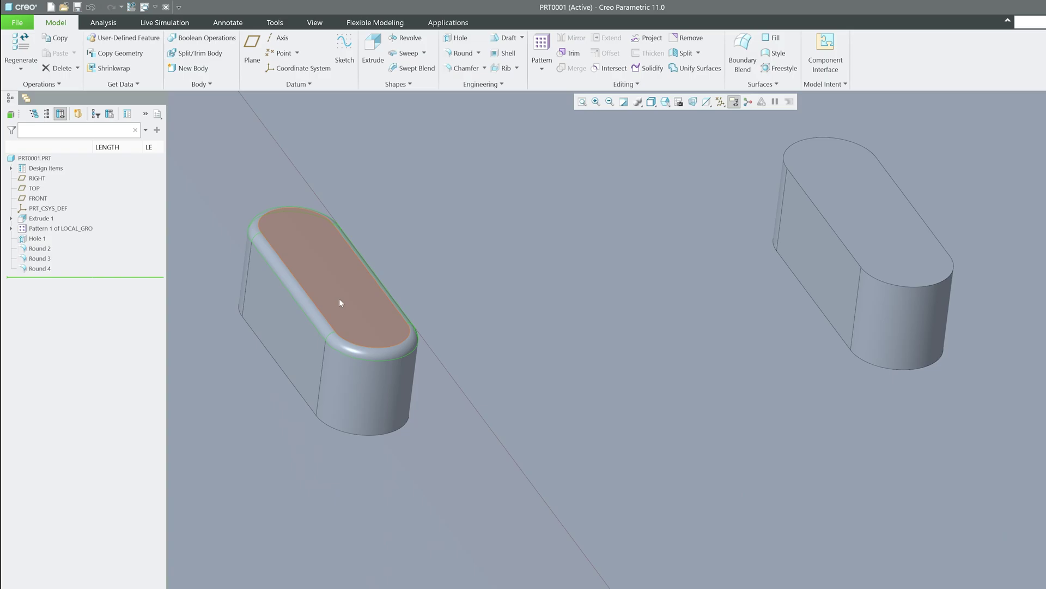
pyautogui.scroll(2, 339, 299)
pyautogui.scroll(5, 339, 298)
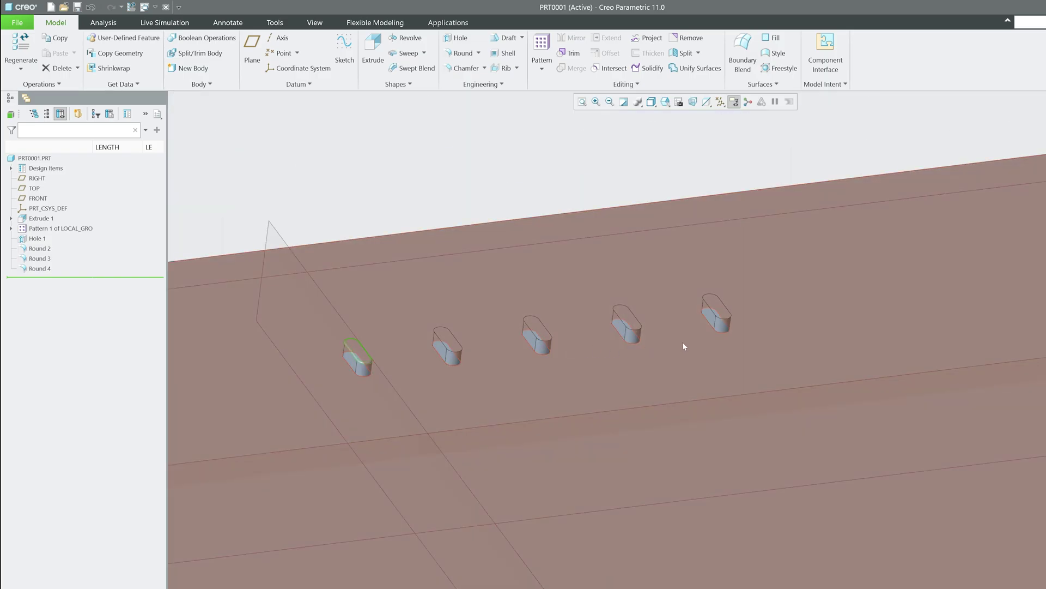
pyautogui.scroll(-3, 327, 355)
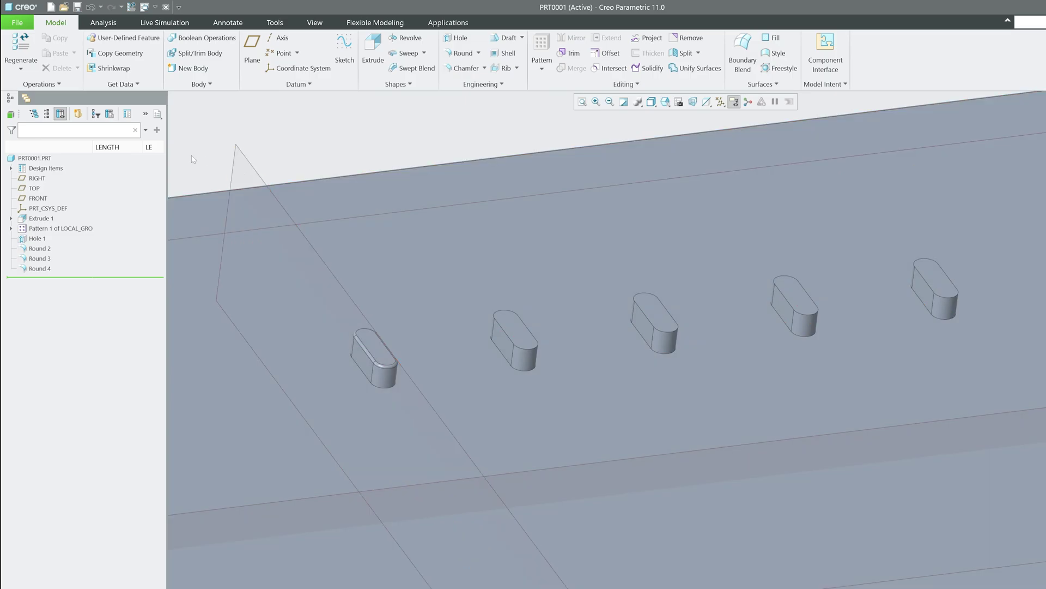
# Pattern Round 4 with the Reference type so it follows the existing key pattern
pyautogui.click(47, 270)
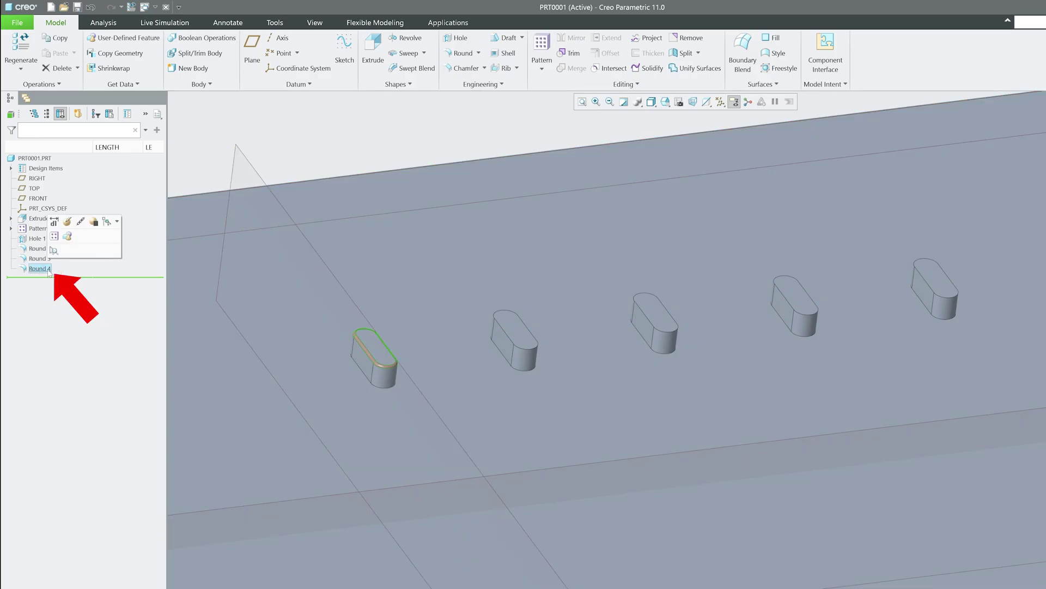
pyautogui.click(54, 236)
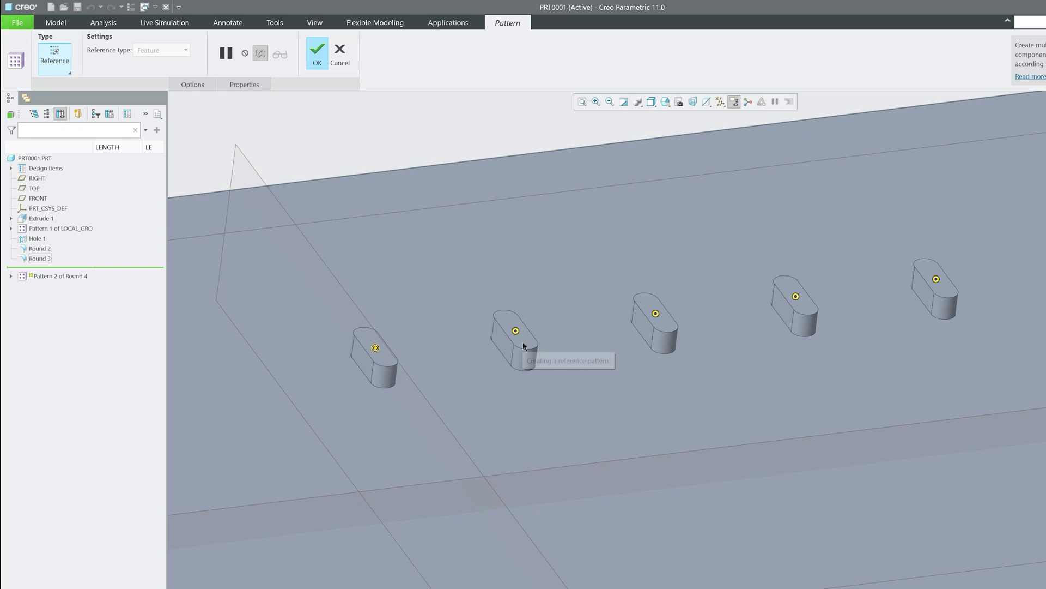
pyautogui.click(61, 70)
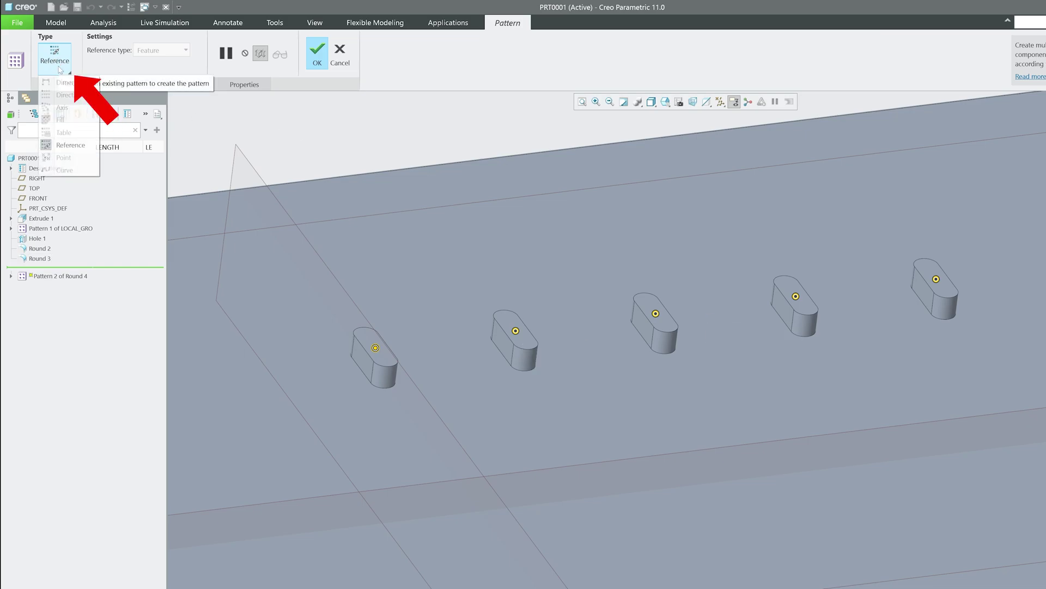
pyautogui.click(84, 147)
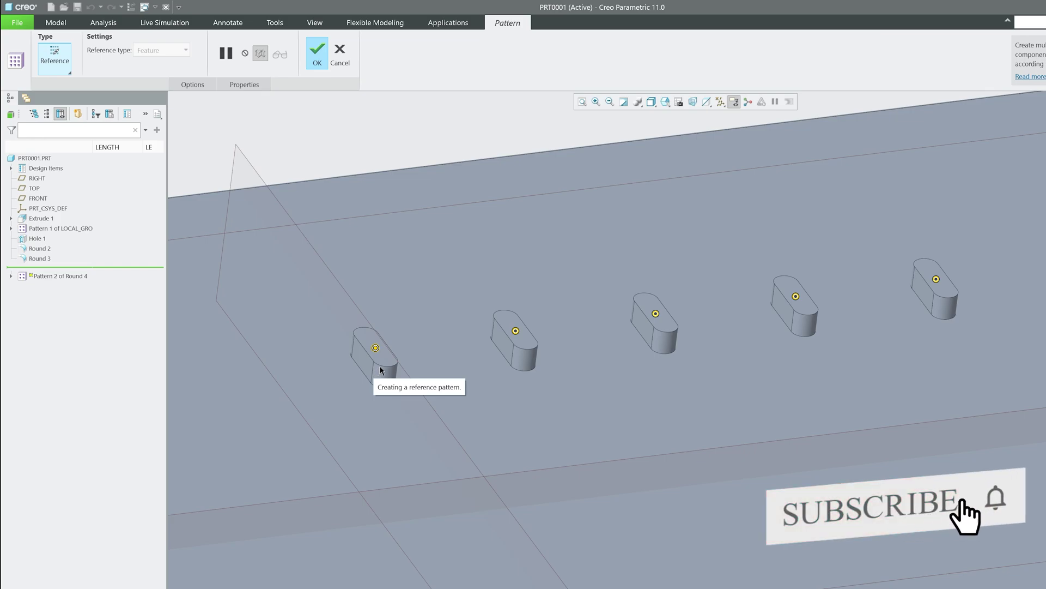
pyautogui.scroll(4, 391, 361)
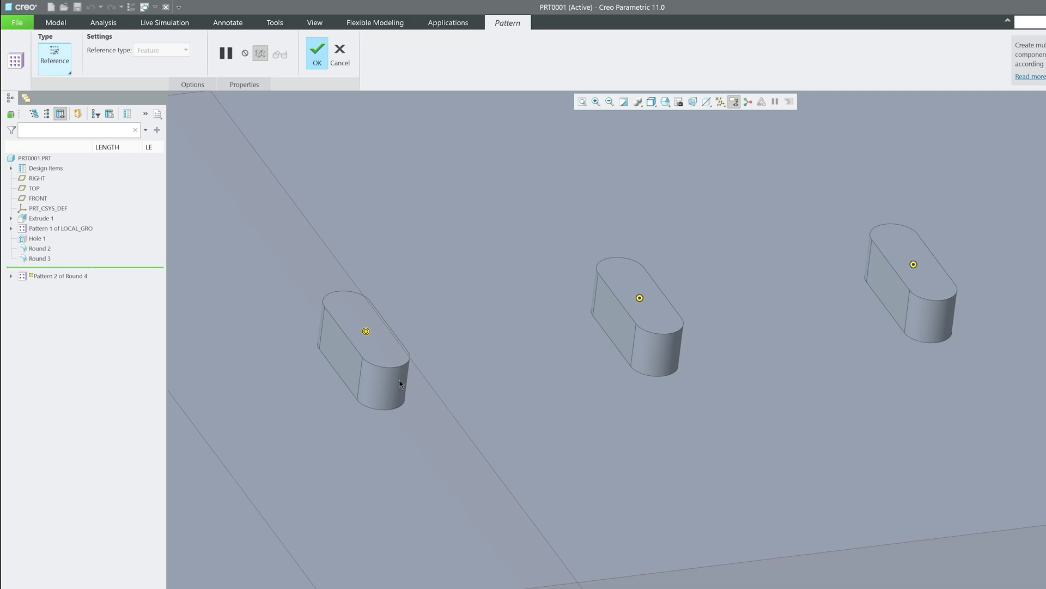
pyautogui.scroll(-4, 355, 475)
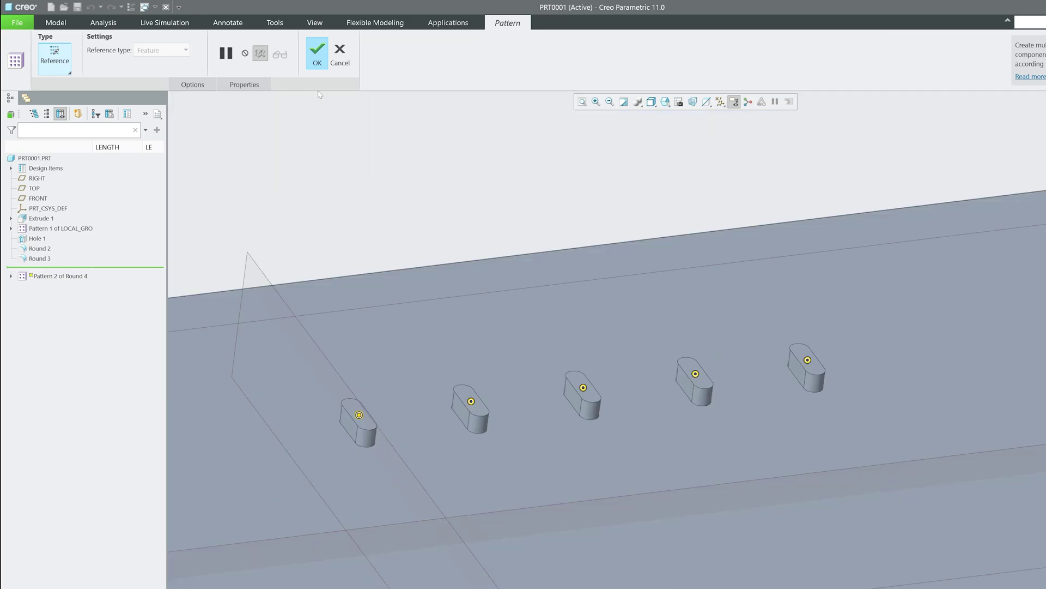
# Finish the reference pattern of Round 4 and orbit the part to inspect the keys
pyautogui.click(317, 52)
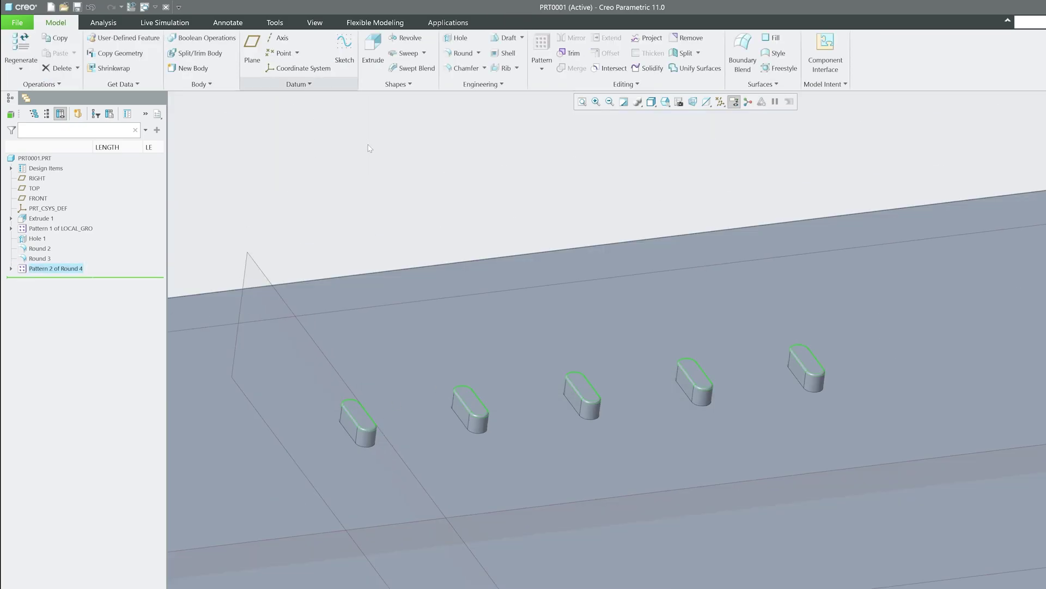
pyautogui.click(374, 198)
pyautogui.scroll(5, 416, 374)
pyautogui.scroll(-3, 423, 385)
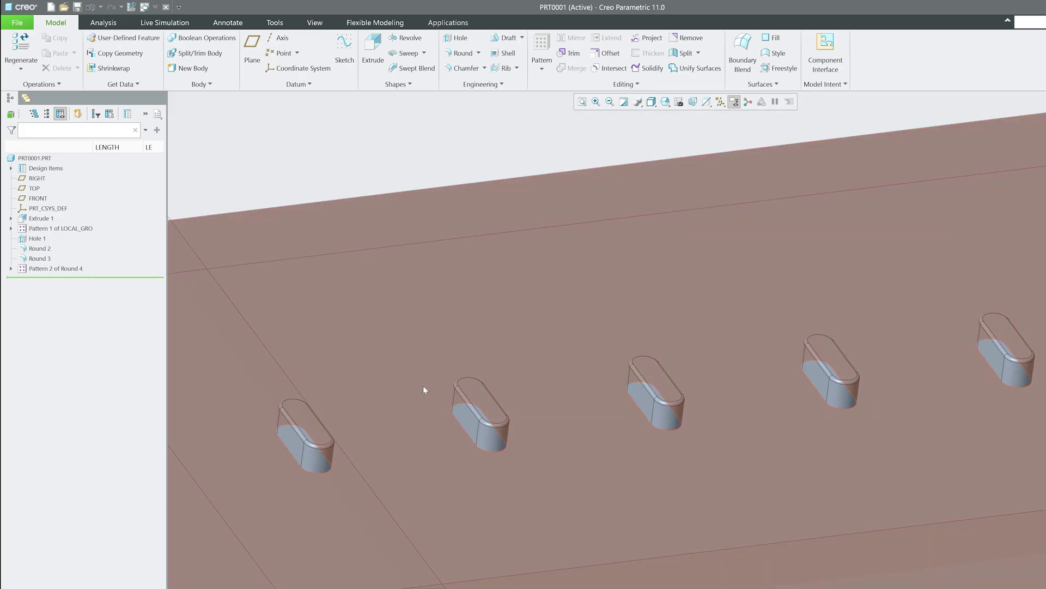
pyautogui.moveTo(423, 385)
pyautogui.mouseDown(button='middle')
pyautogui.moveTo(449, 403)
pyautogui.moveTo(600, 391)
pyautogui.mouseUp(button='middle')
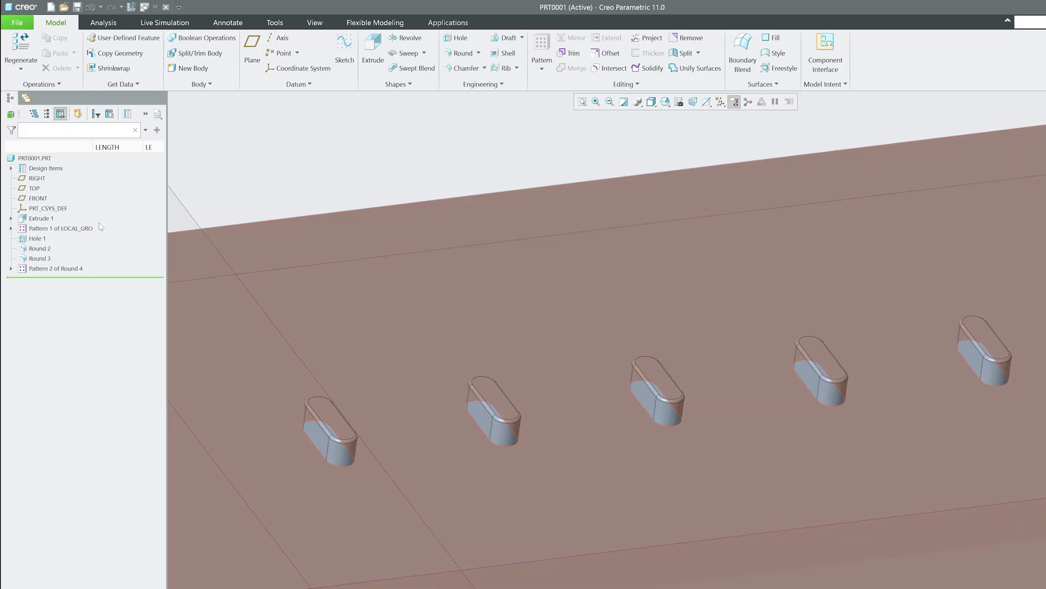
# Edit Pattern 2 of Round 4 to exclude the middle key's instance
pyautogui.click(60, 268)
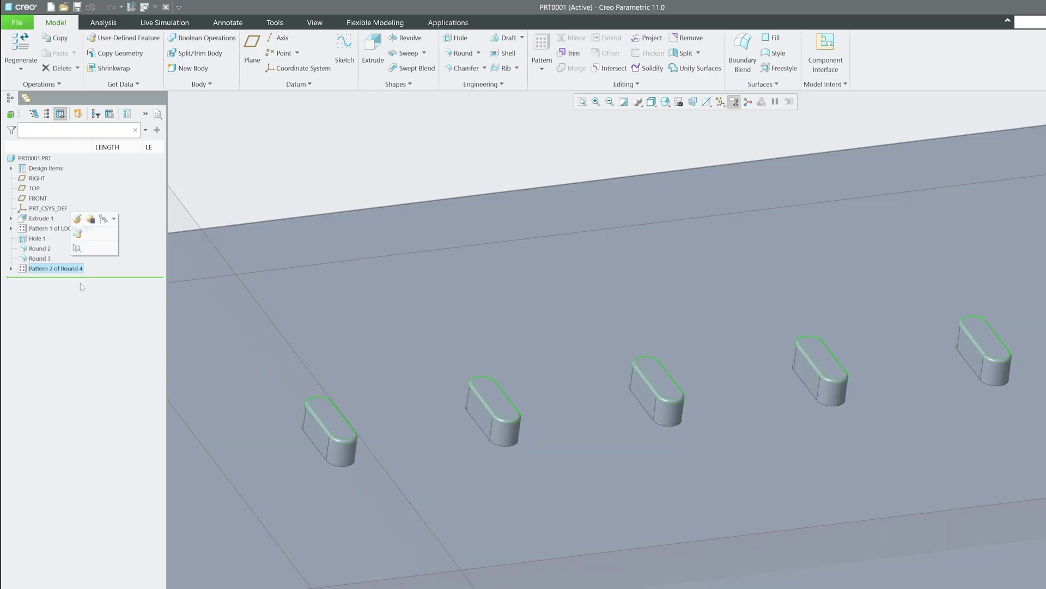
pyautogui.click(79, 220)
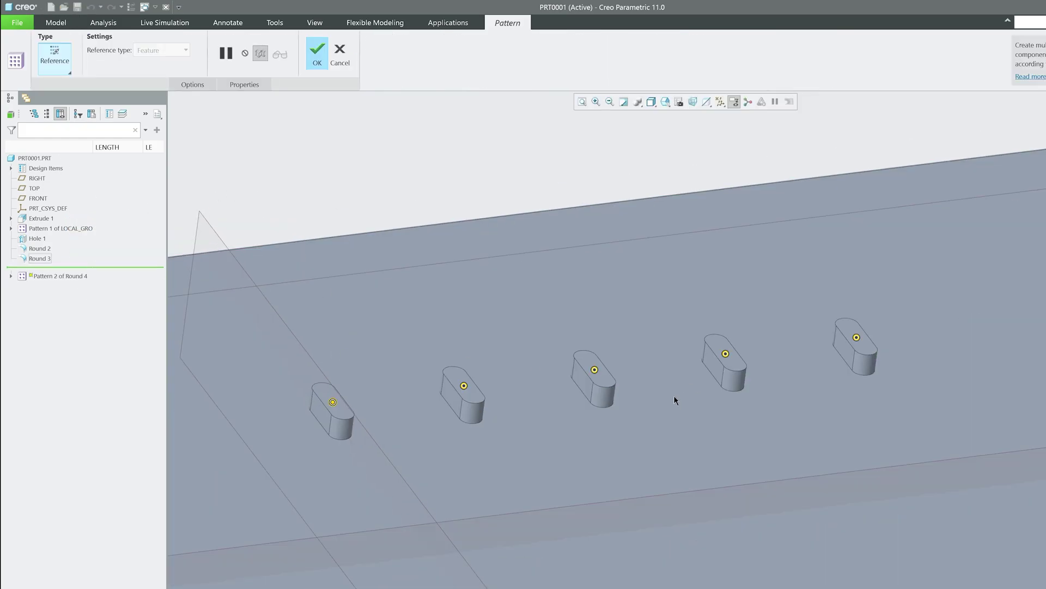
pyautogui.click(595, 369)
pyautogui.scroll(-3, 635, 397)
pyautogui.scroll(3, 560, 384)
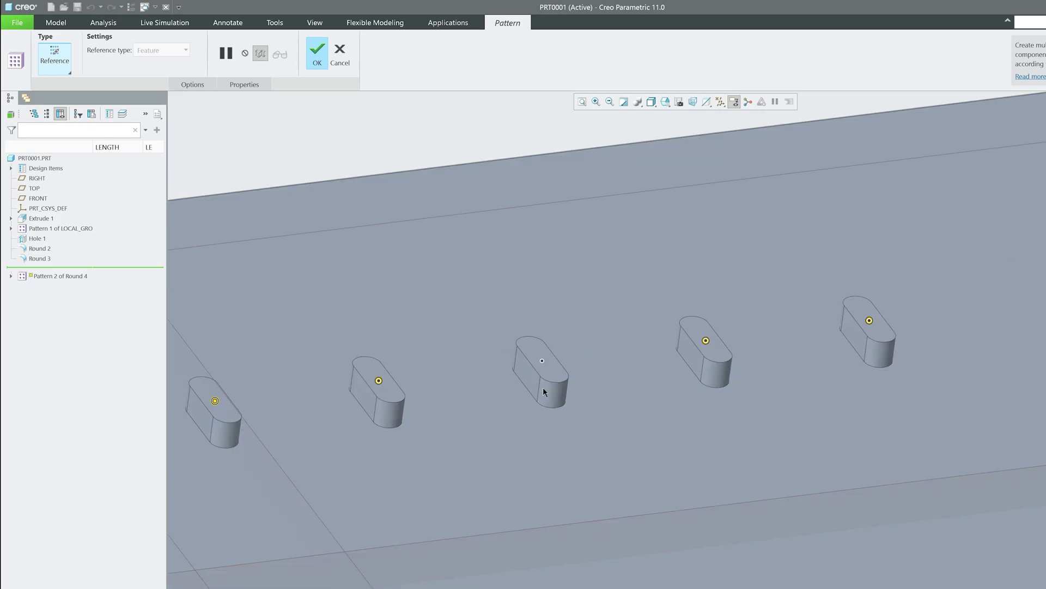
pyautogui.click(320, 59)
pyautogui.scroll(2, 443, 382)
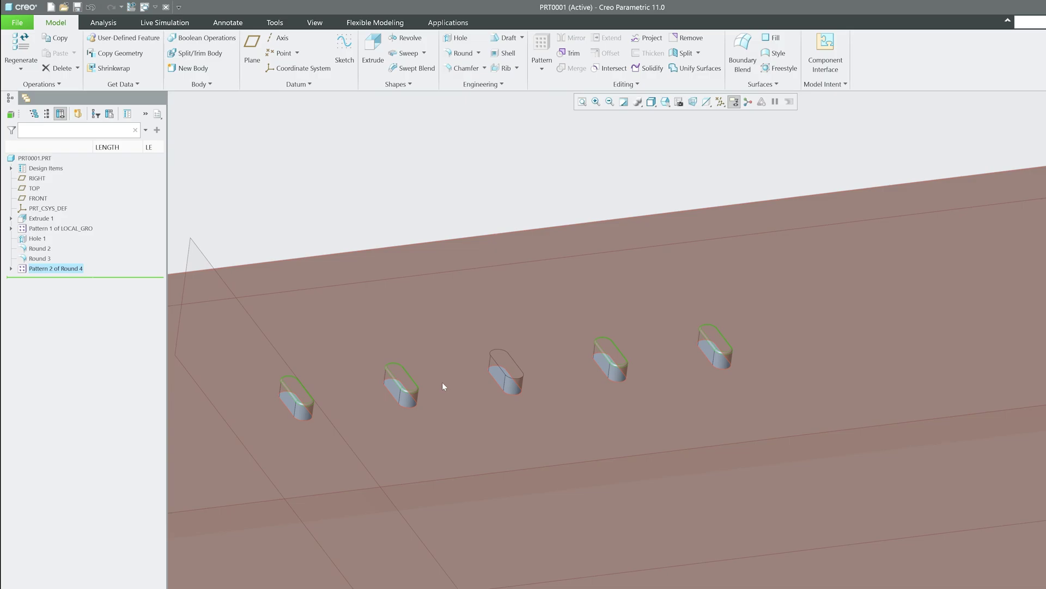
pyautogui.click(342, 172)
pyautogui.scroll(-3, 506, 390)
pyautogui.scroll(4, 658, 370)
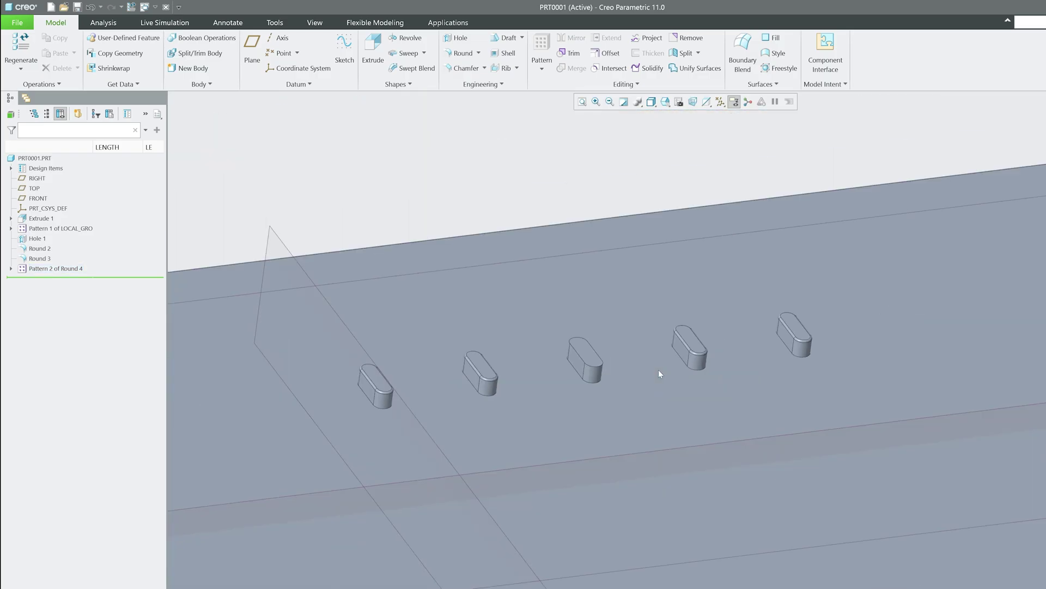
pyautogui.scroll(-2, 648, 374)
pyautogui.scroll(-2, 670, 369)
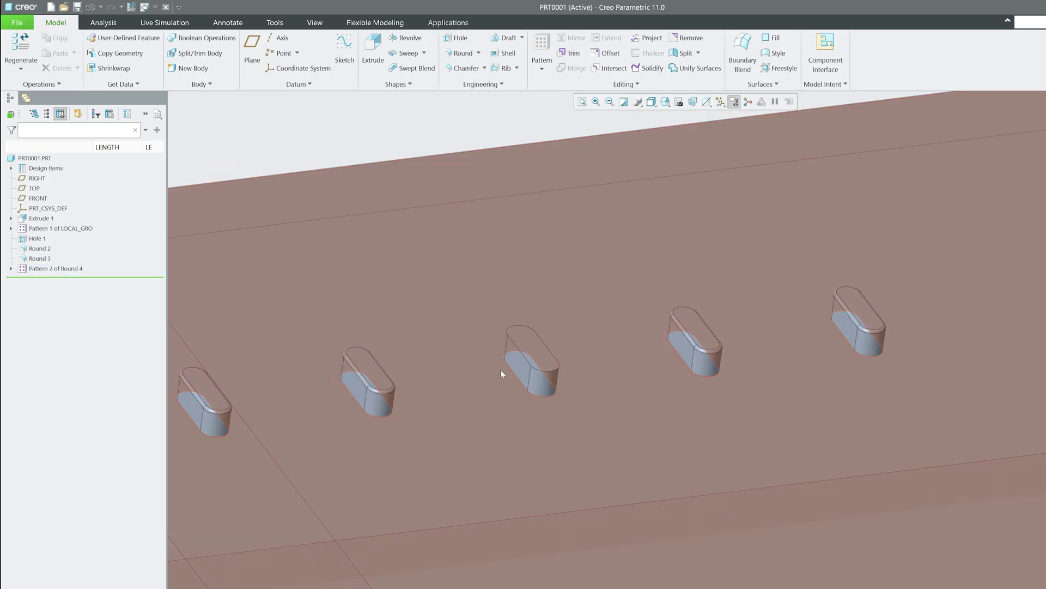